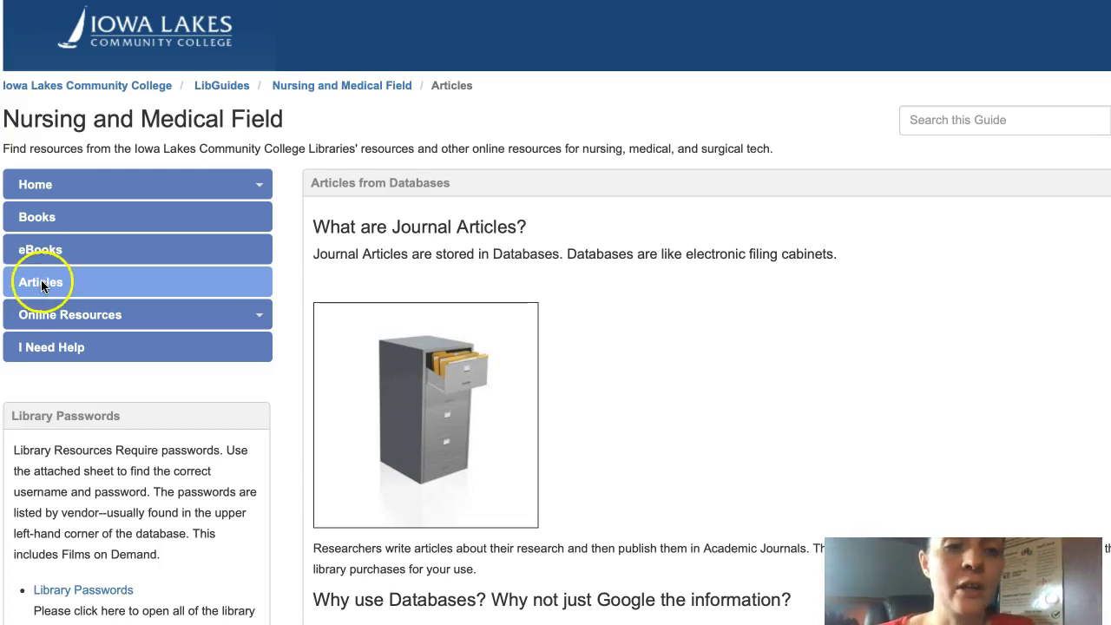
# Step: Scroll through the Articles page's Best Databases to Begin and Medical field database lists
pyautogui.scroll(-2, 812, 278)
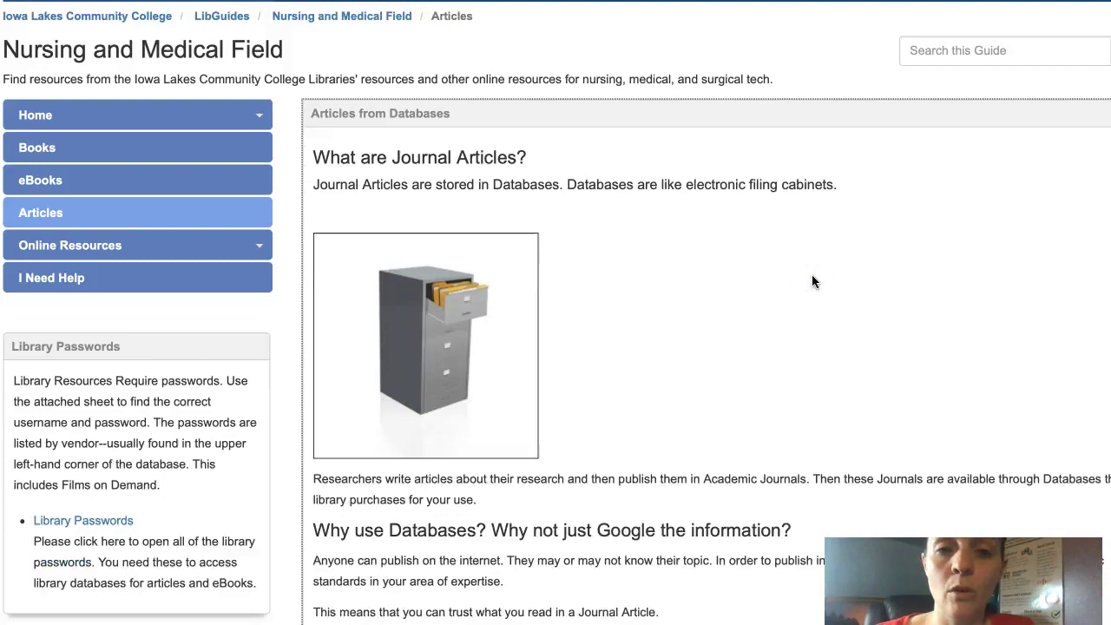
pyautogui.scroll(-2, 813, 281)
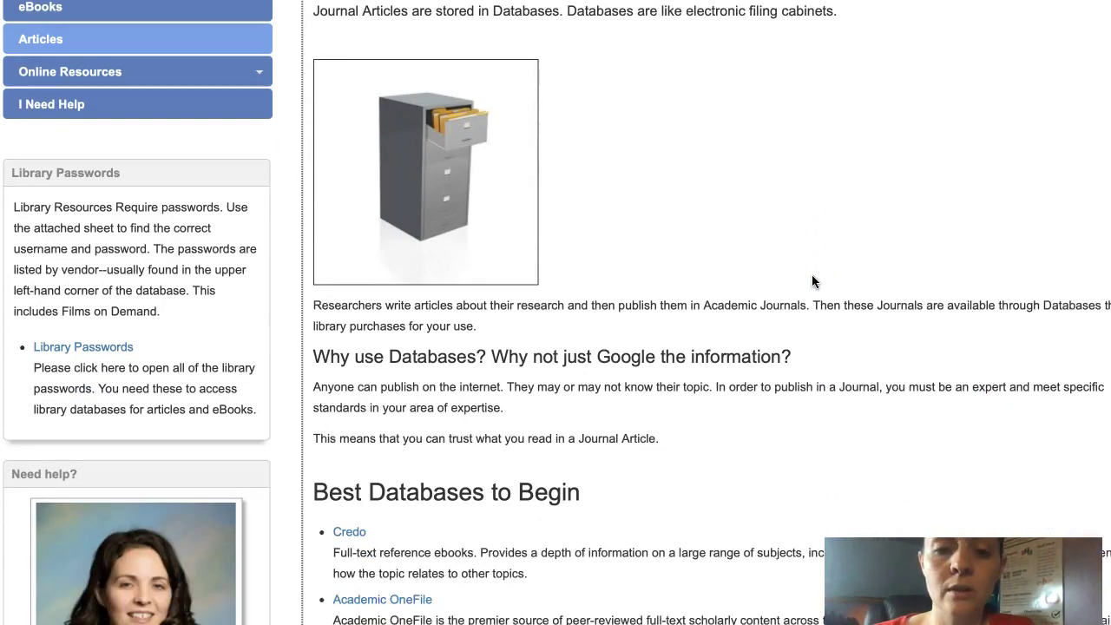
pyautogui.scroll(-5, 813, 278)
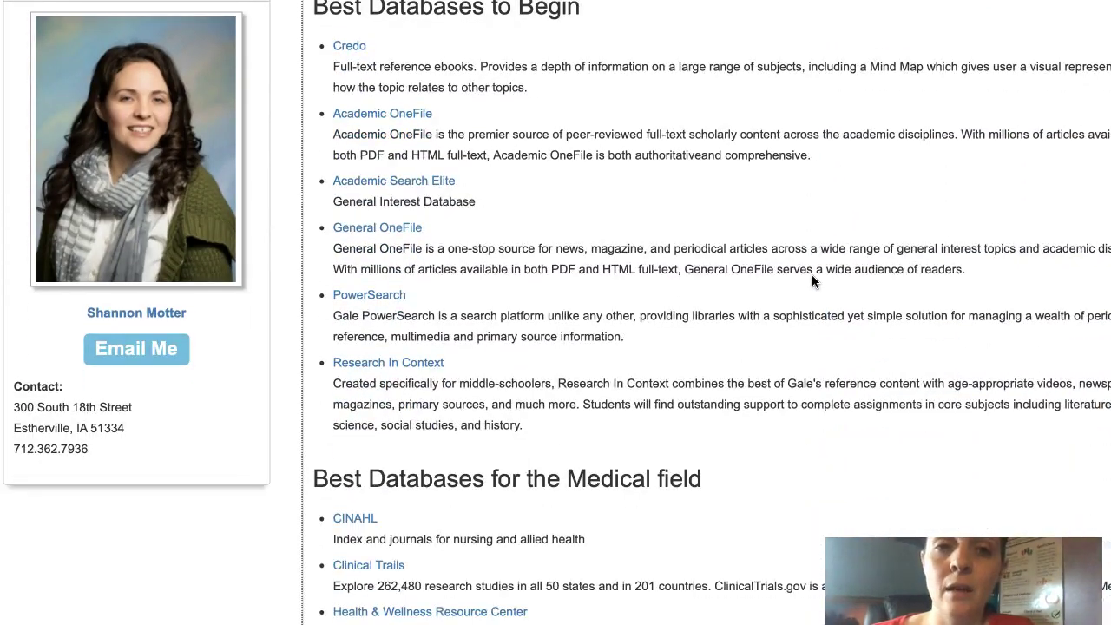
pyautogui.scroll(-3, 811, 274)
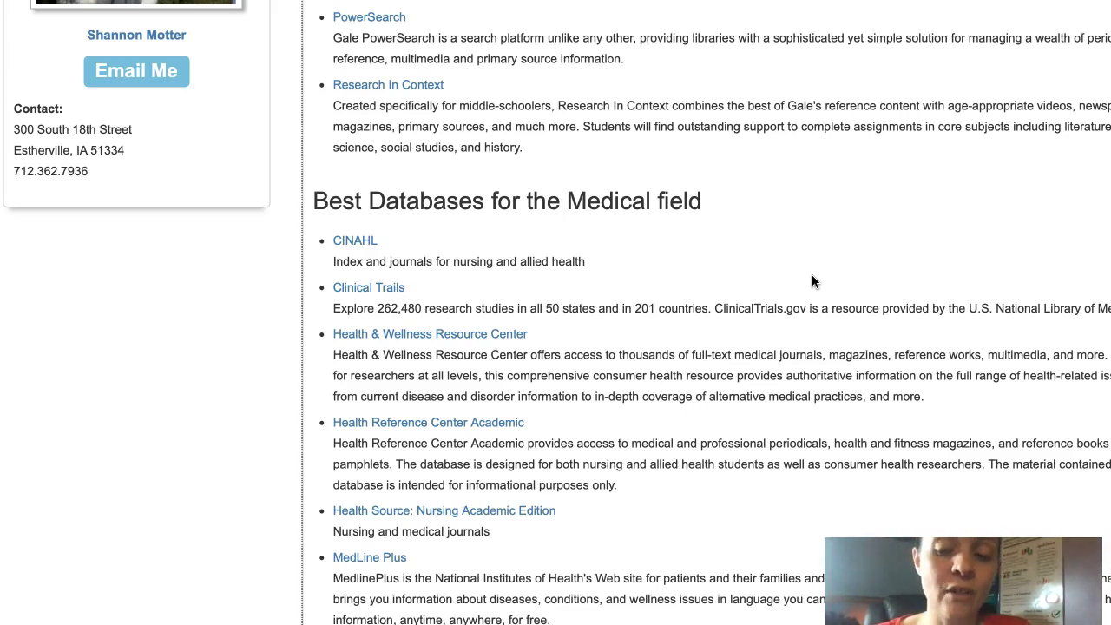
pyautogui.scroll(5, 812, 278)
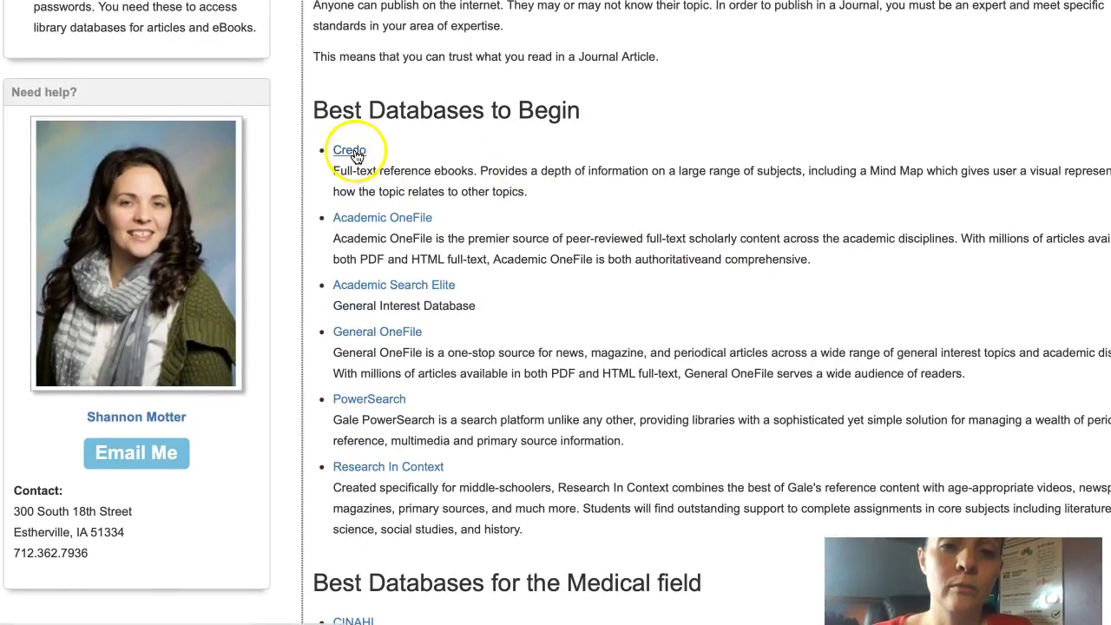
# Step: In Credo Reference, search for Covid-19 OR Coronavirus from the suggestion list
pyautogui.click(355, 155)
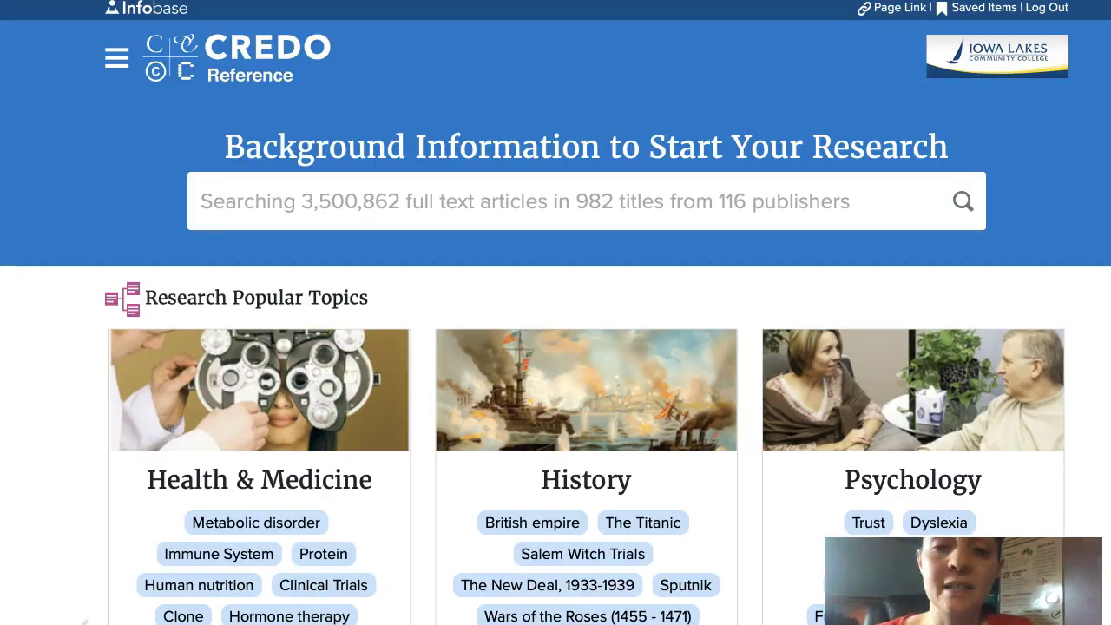
pyautogui.click(502, 201)
pyautogui.write('covid')
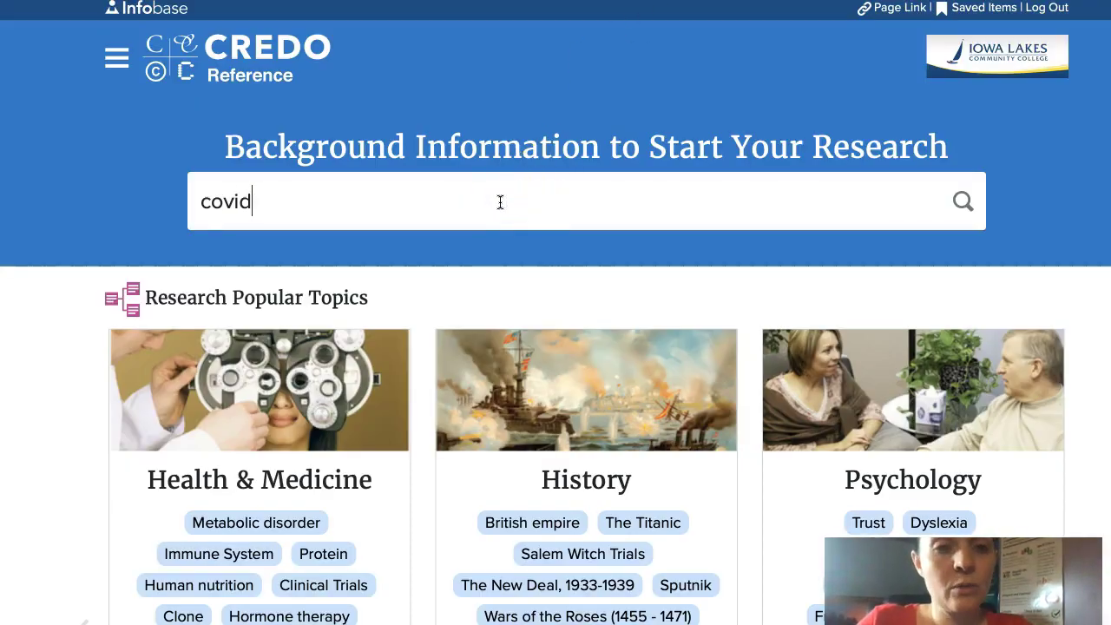
pyautogui.click(391, 238)
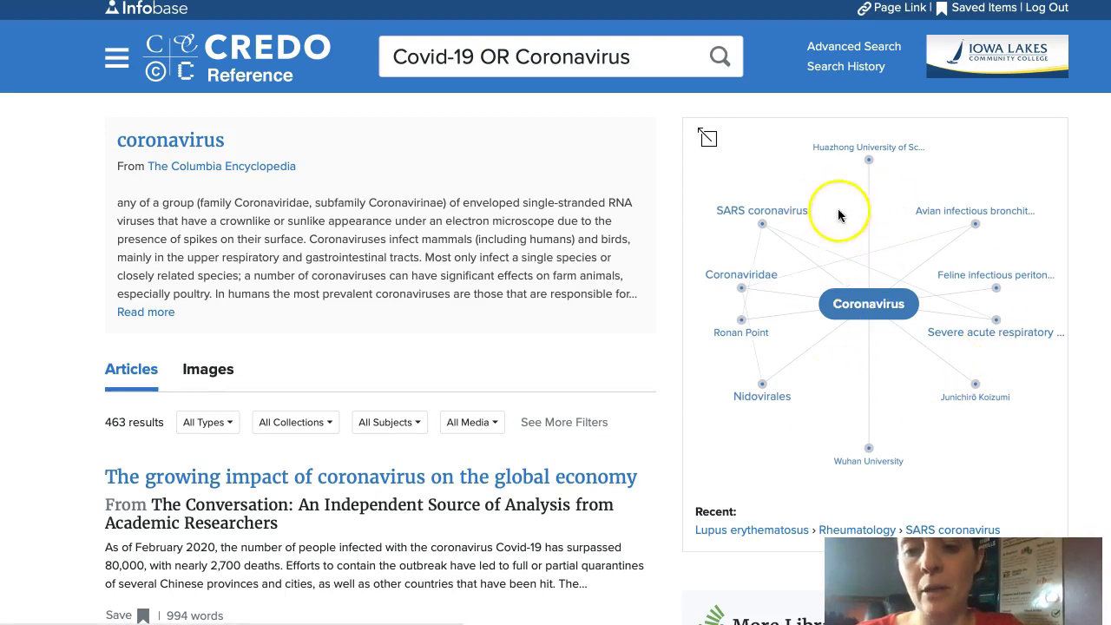
# Step: Enlarge the topic map, explore the SARS coronavirus node, then return to the guide's Articles page
pyautogui.click(708, 139)
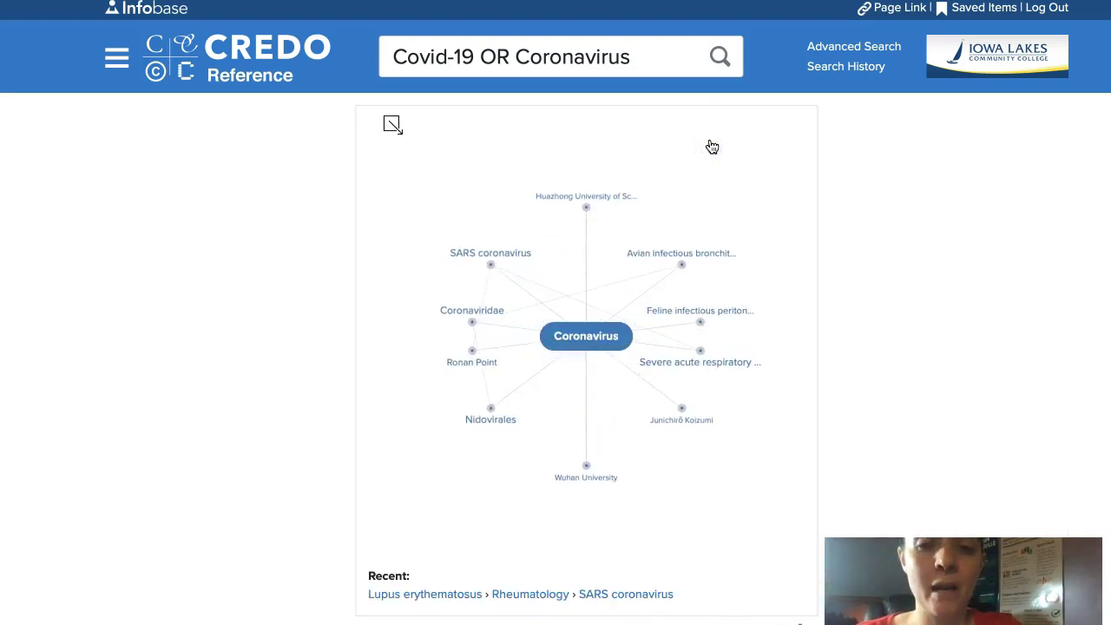
pyautogui.click(492, 255)
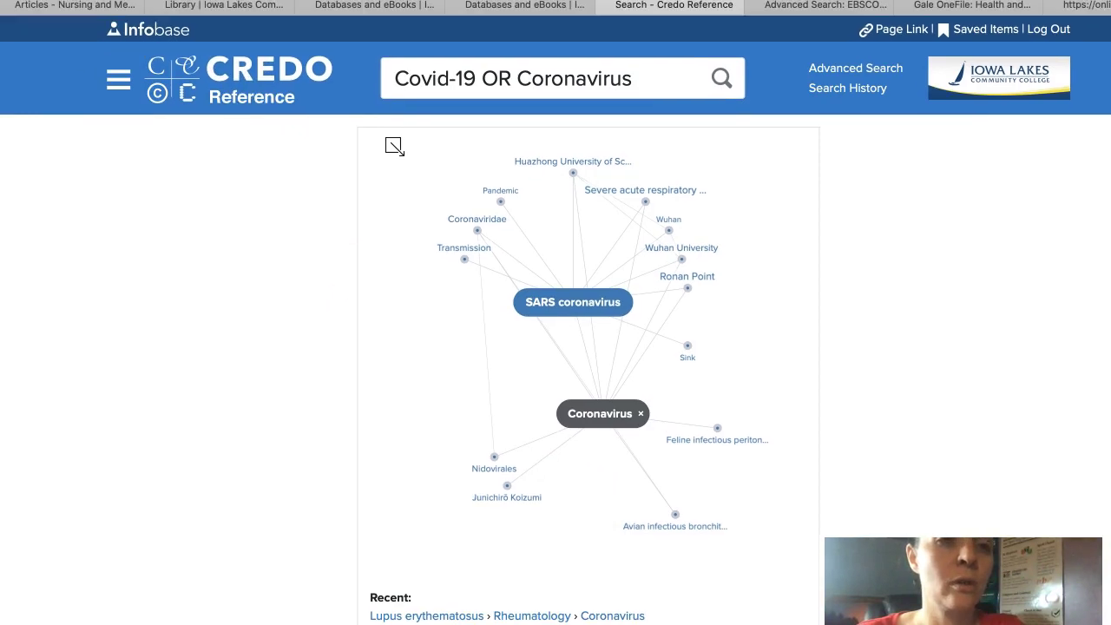
pyautogui.click(89, 7)
# Step: Run a CINAHL Advanced Search for 'covid-19 or coronavirus or 2019-ncov', returning 3,280 results
pyautogui.scroll(-5, 89, 12)
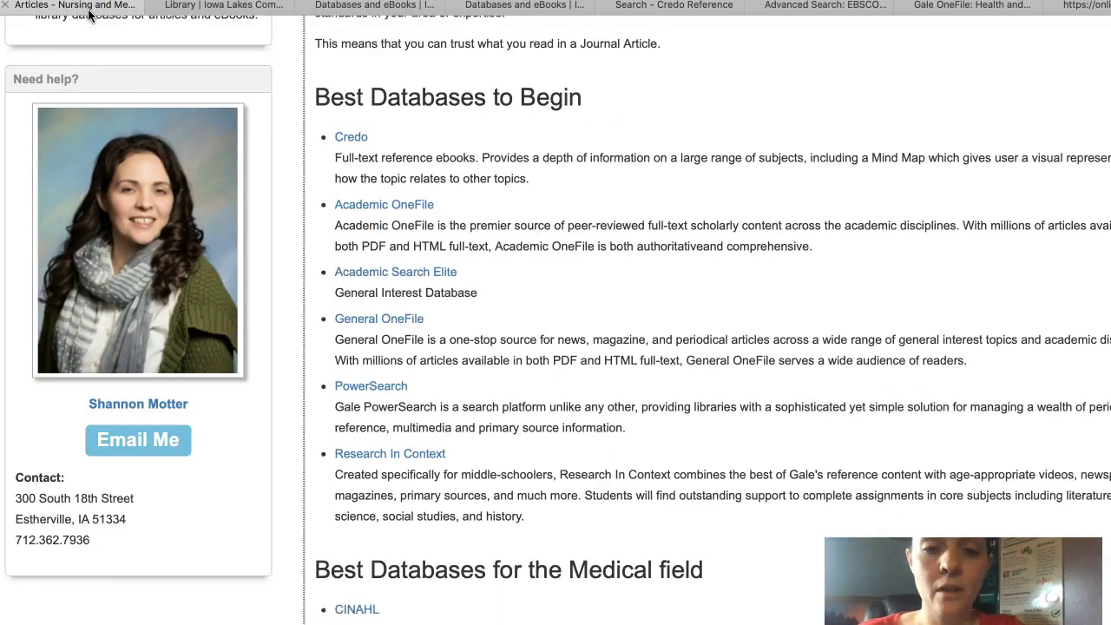
pyautogui.scroll(-4, 89, 12)
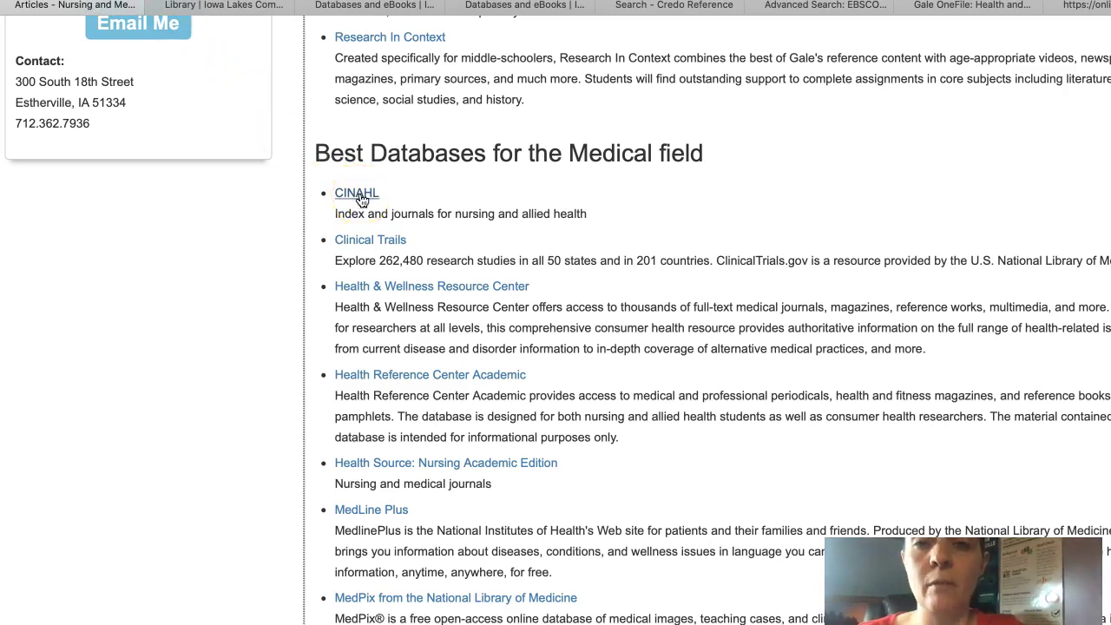
pyautogui.click(814, 9)
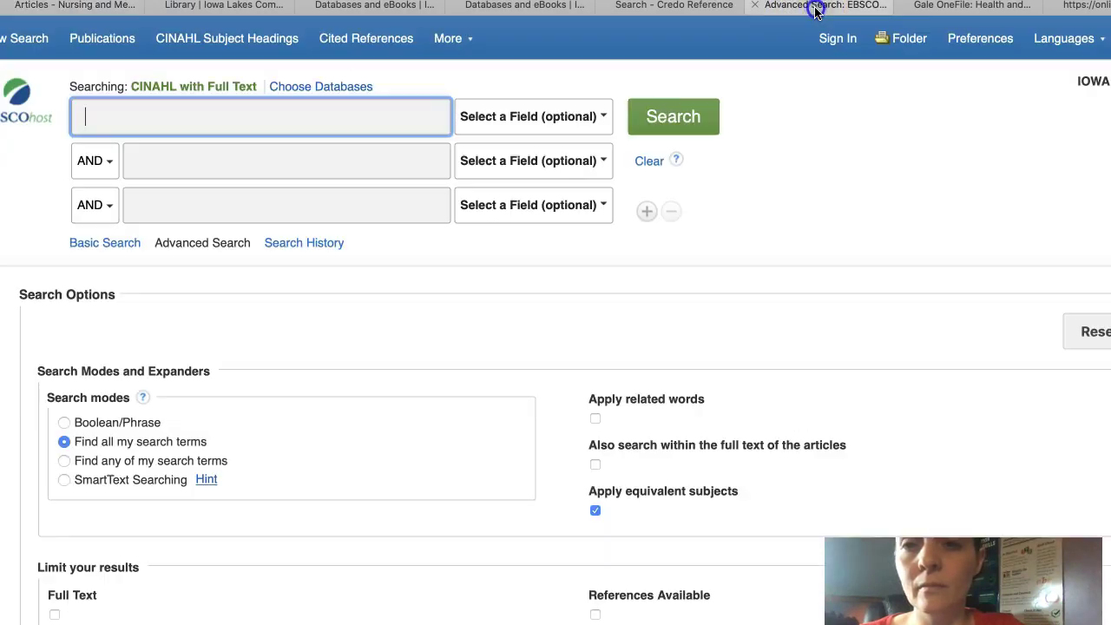
pyautogui.write('covid')
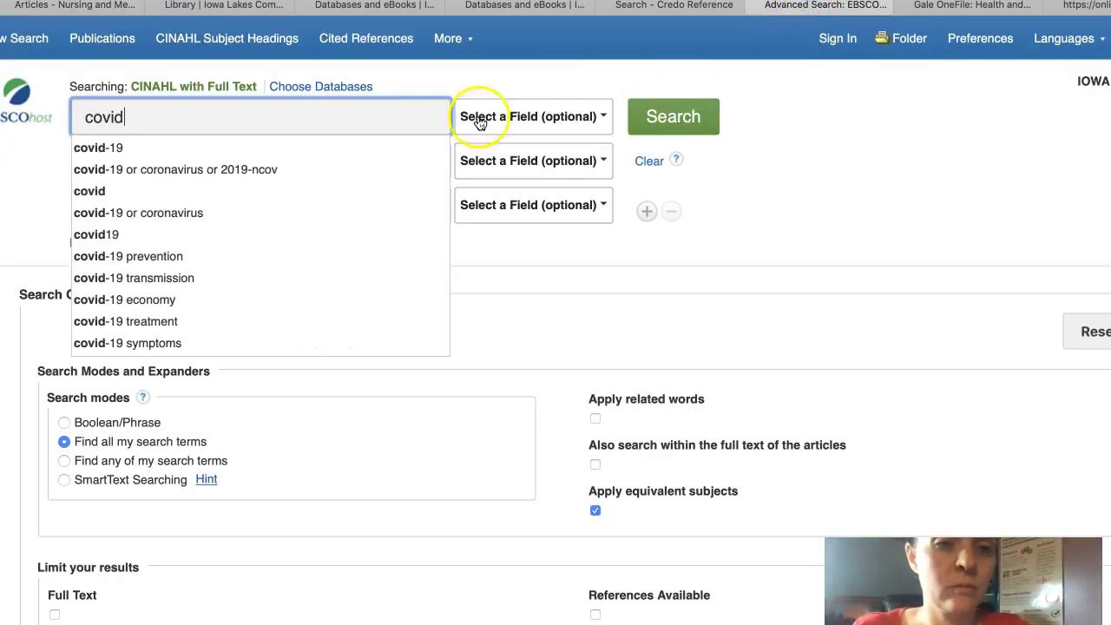
pyautogui.click(262, 171)
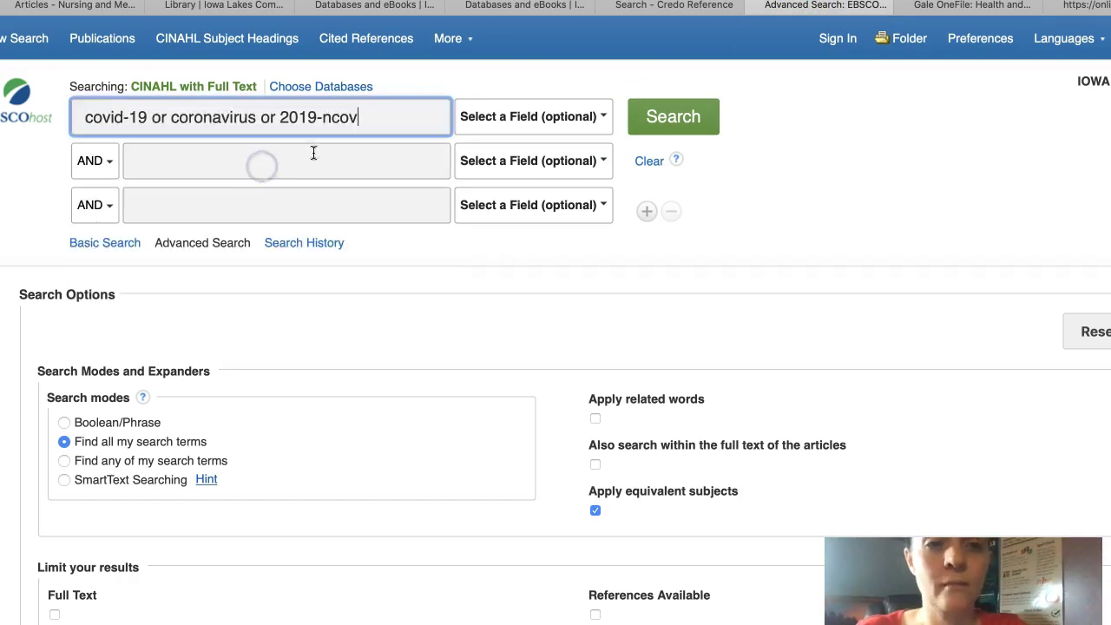
pyautogui.click(677, 118)
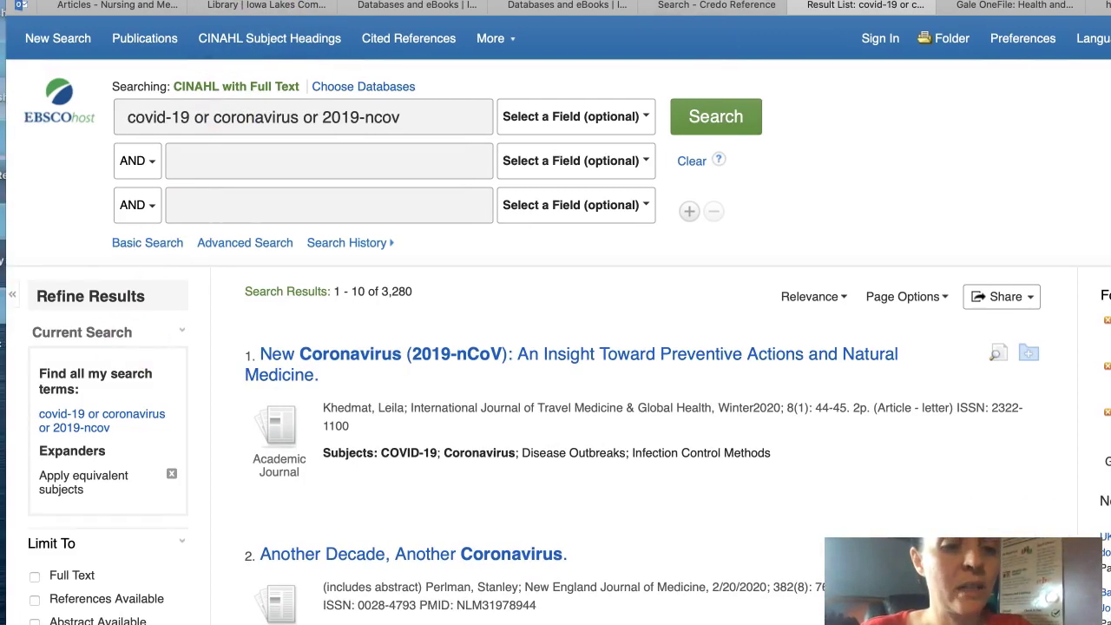
# Step: Limit the covid results to full text and publication dates 2017–2020, leaving 612
pyautogui.click(35, 576)
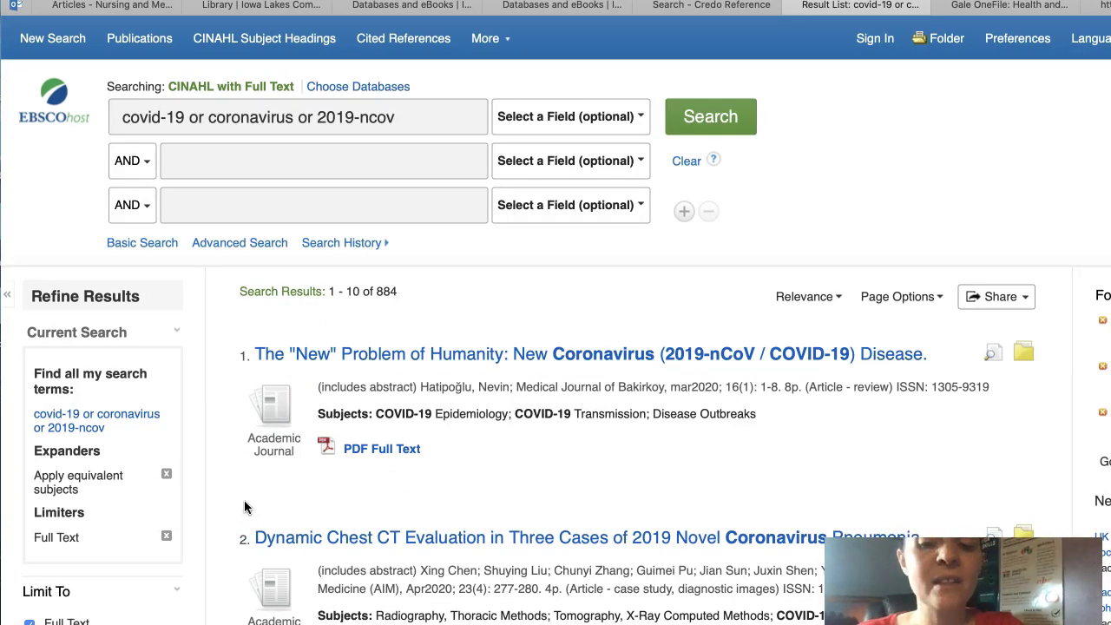
pyautogui.scroll(-5, 244, 507)
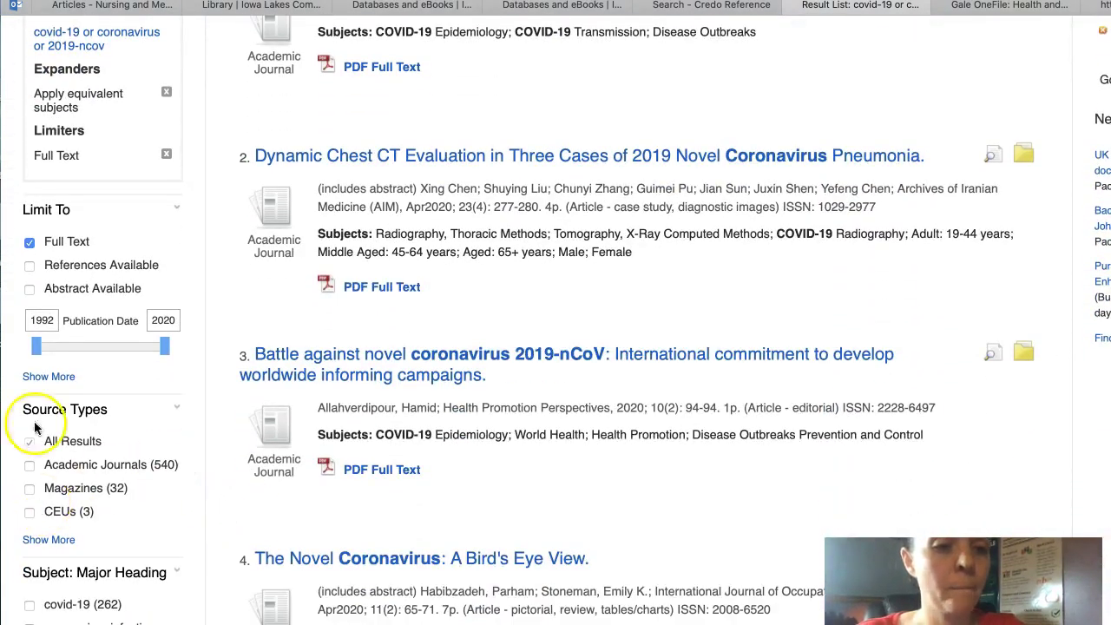
pyautogui.moveTo(35, 345); pyautogui.dragTo(149, 349)
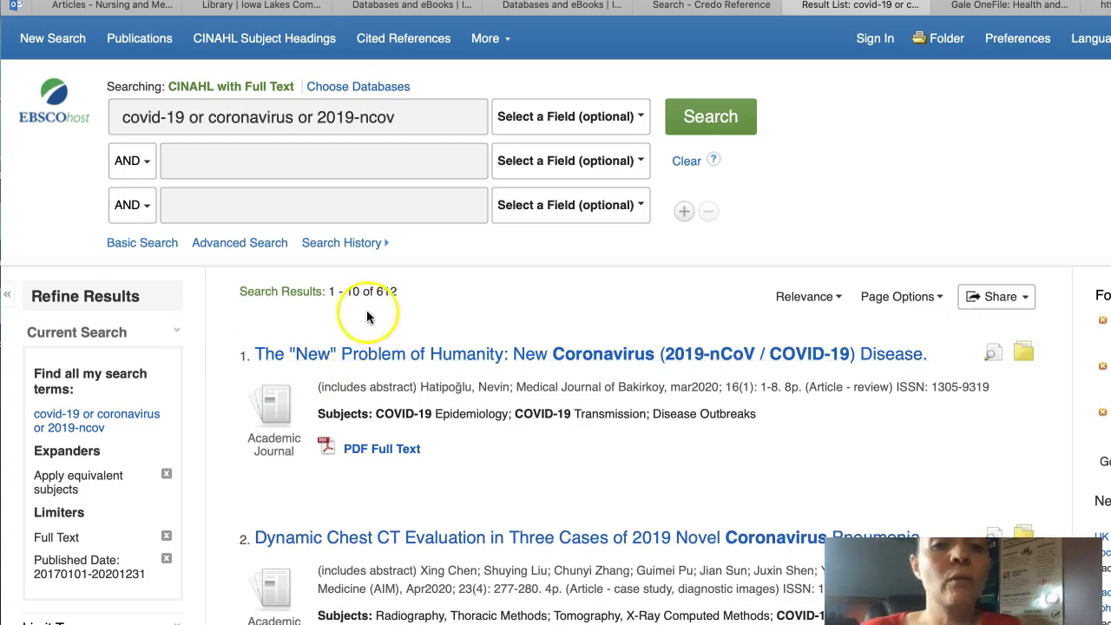
# Step: Apply the disease outbreaks subject limit to the 612 results
pyautogui.moveTo(369, 292); pyautogui.dragTo(409, 294)
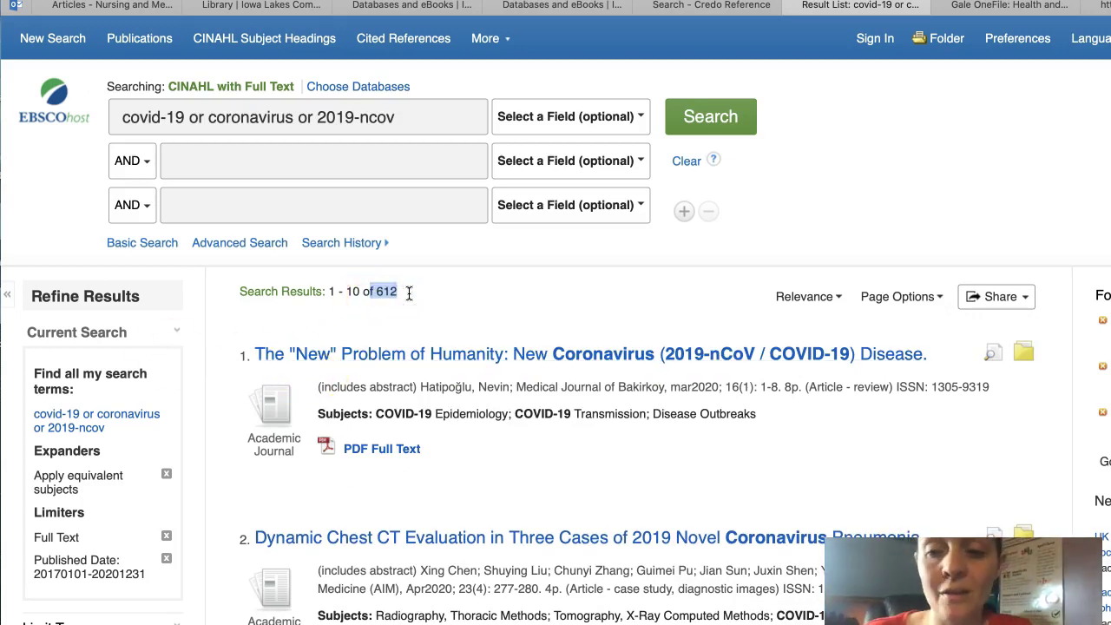
pyautogui.scroll(-10, 409, 294)
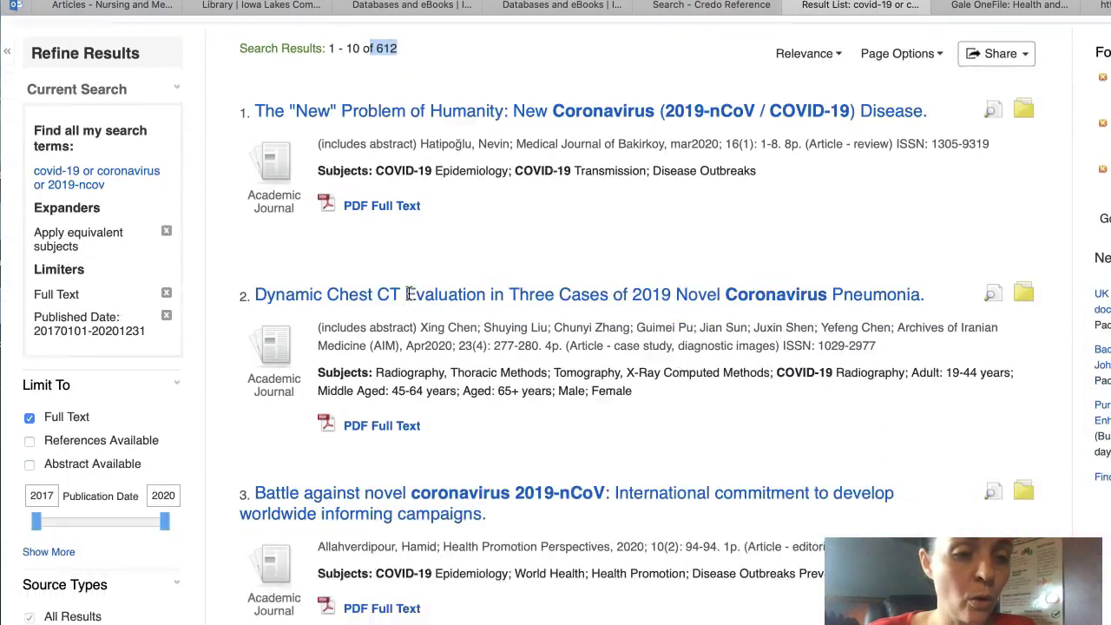
pyautogui.scroll(-9, 409, 293)
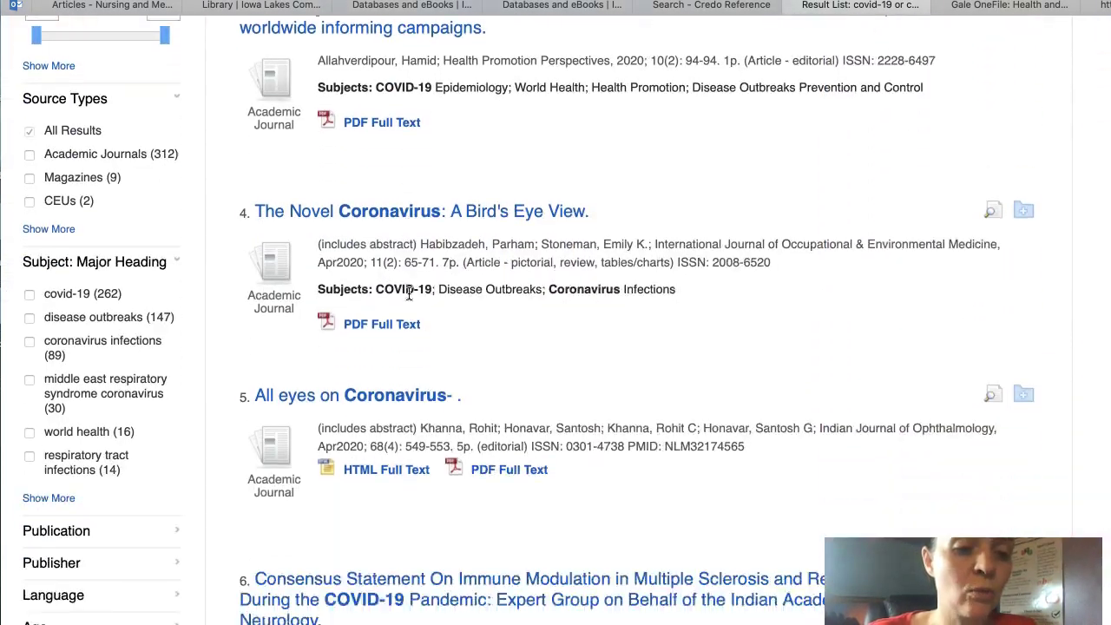
pyautogui.click(335, 265)
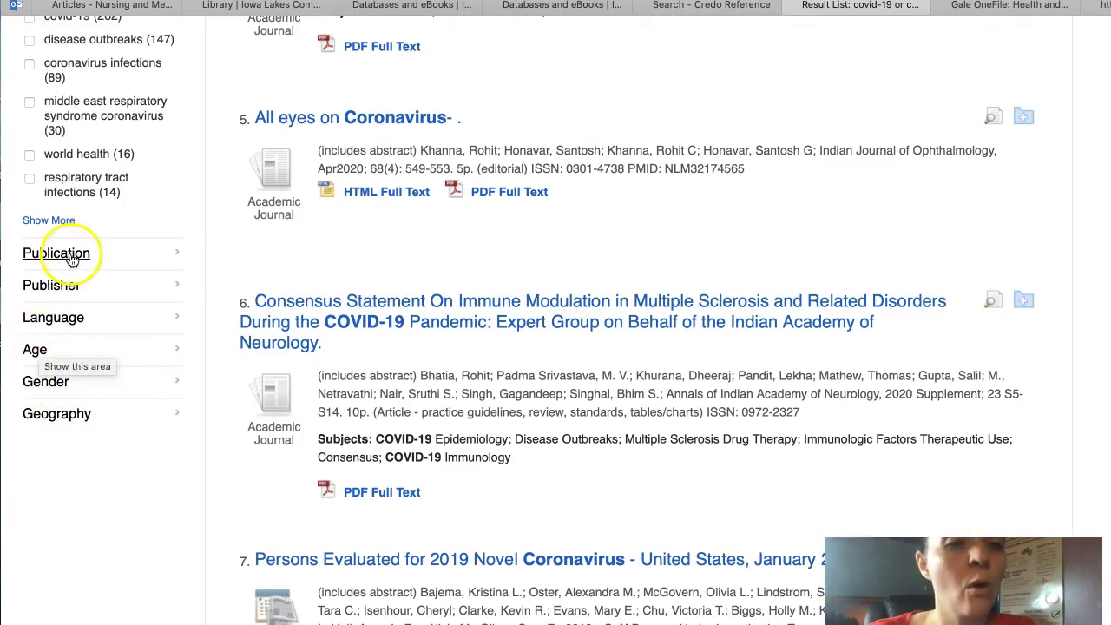
pyautogui.scroll(3, 63, 206)
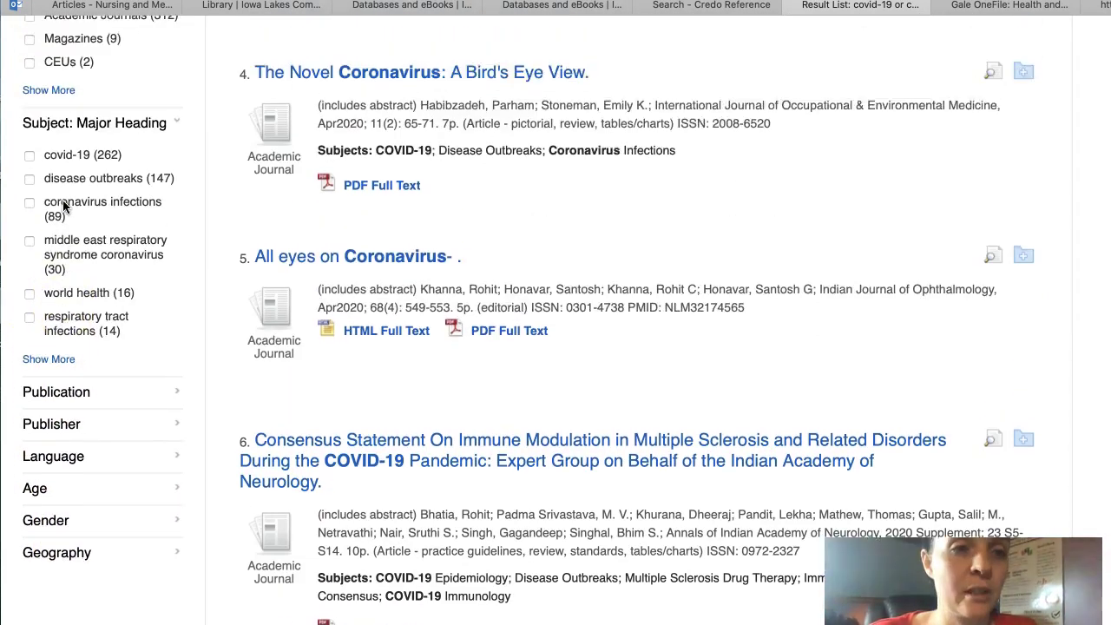
pyautogui.click(30, 182)
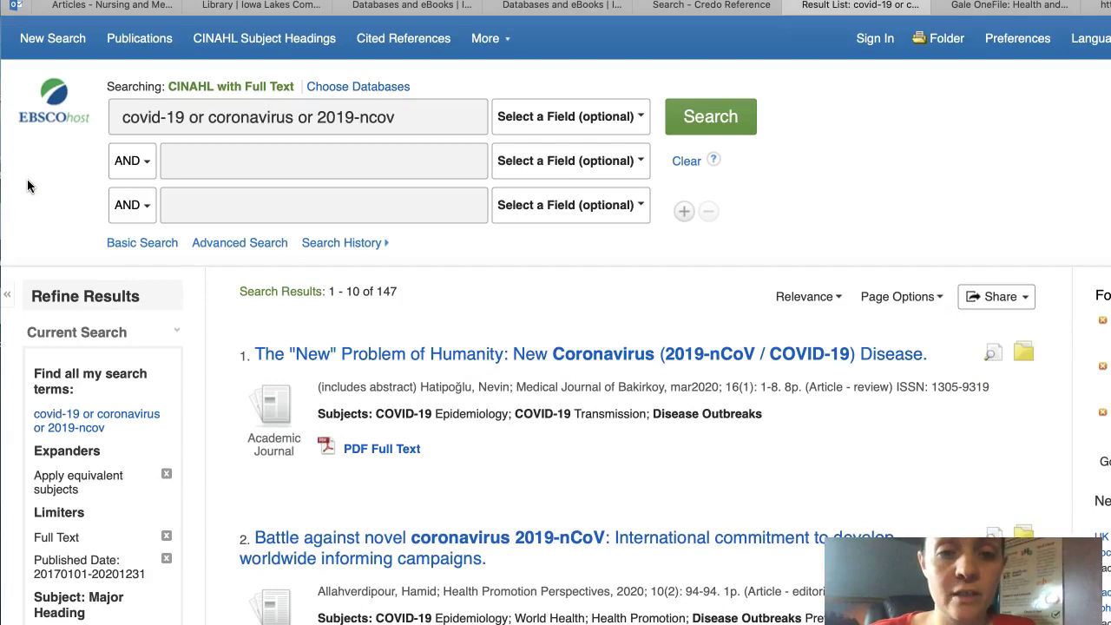
# Step: Swap the disease outbreaks limit for the covid-19 major subject heading, leaving 262 results
pyautogui.scroll(-10, 27, 186)
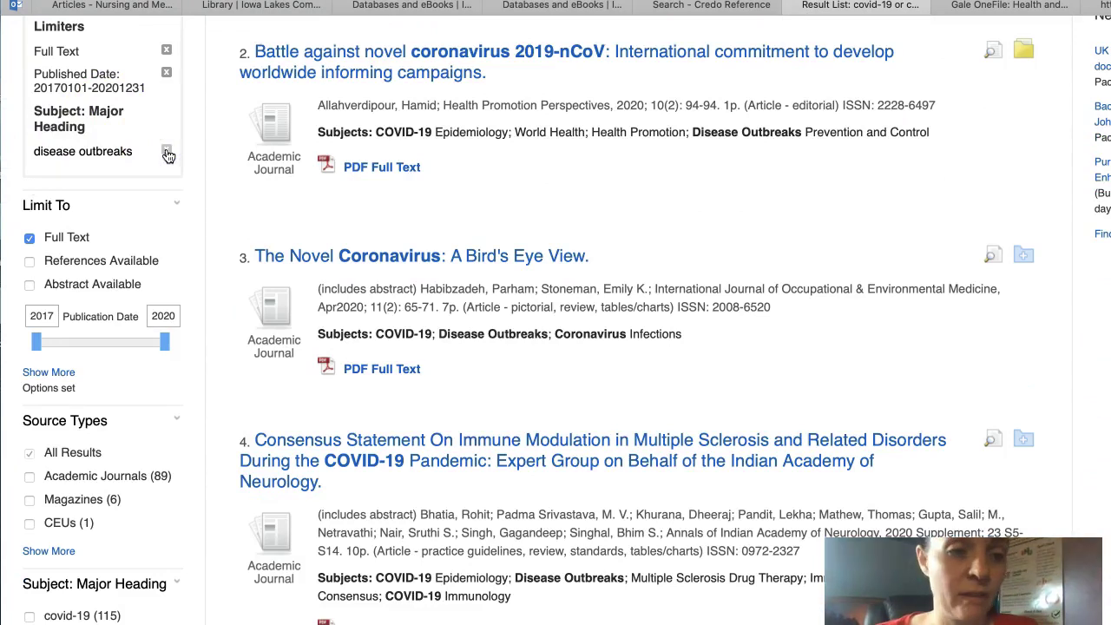
pyautogui.click(168, 154)
pyautogui.scroll(-5, 168, 156)
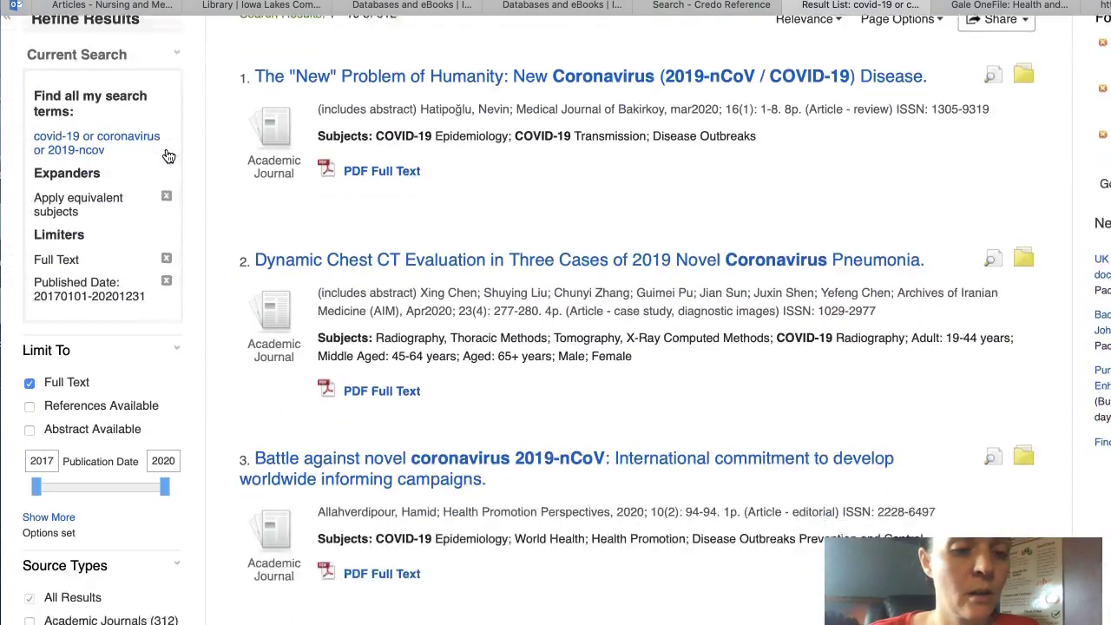
pyautogui.scroll(-5, 168, 156)
pyautogui.scroll(-3, 169, 156)
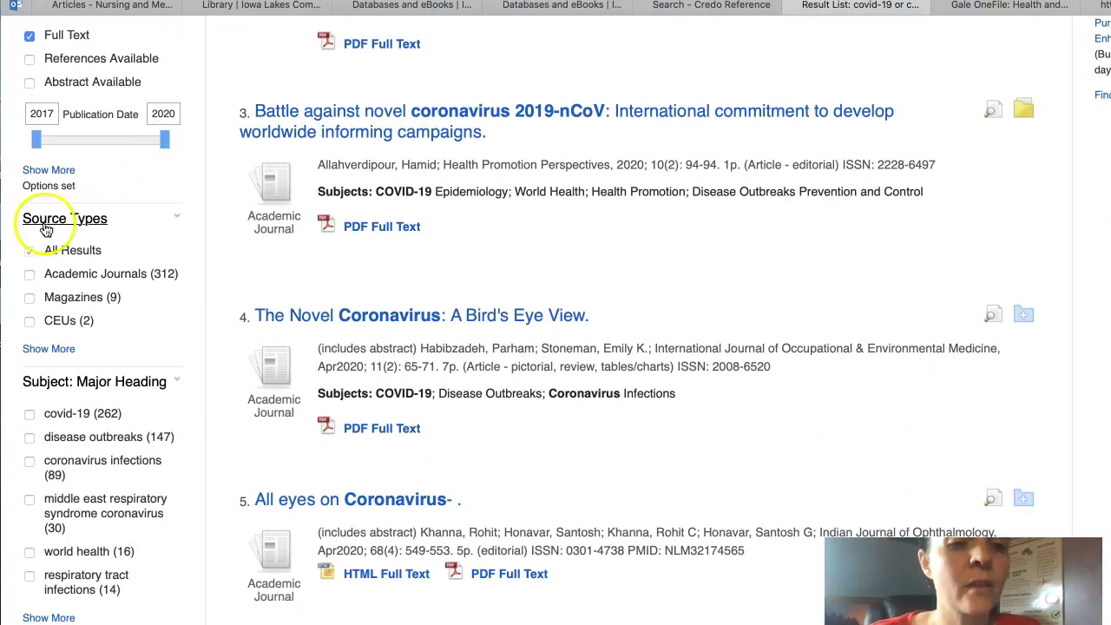
pyautogui.click(29, 415)
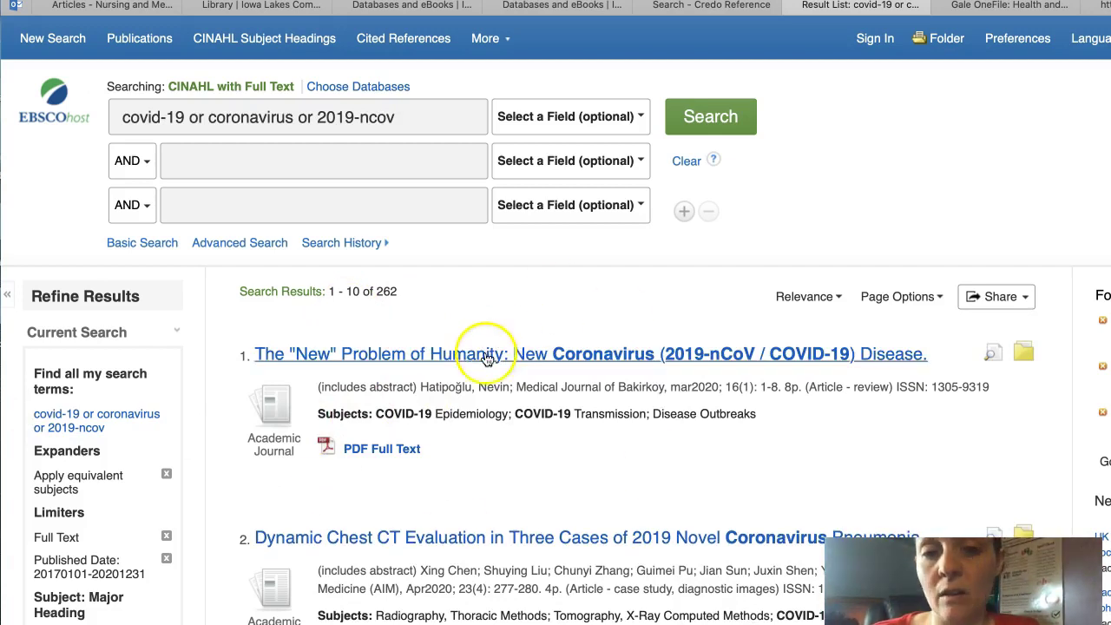
# Step: Remove result 1 from the folder and open the saved 'Battle against novel coronavirus 2019-nCoV' record
pyautogui.click(1024, 352)
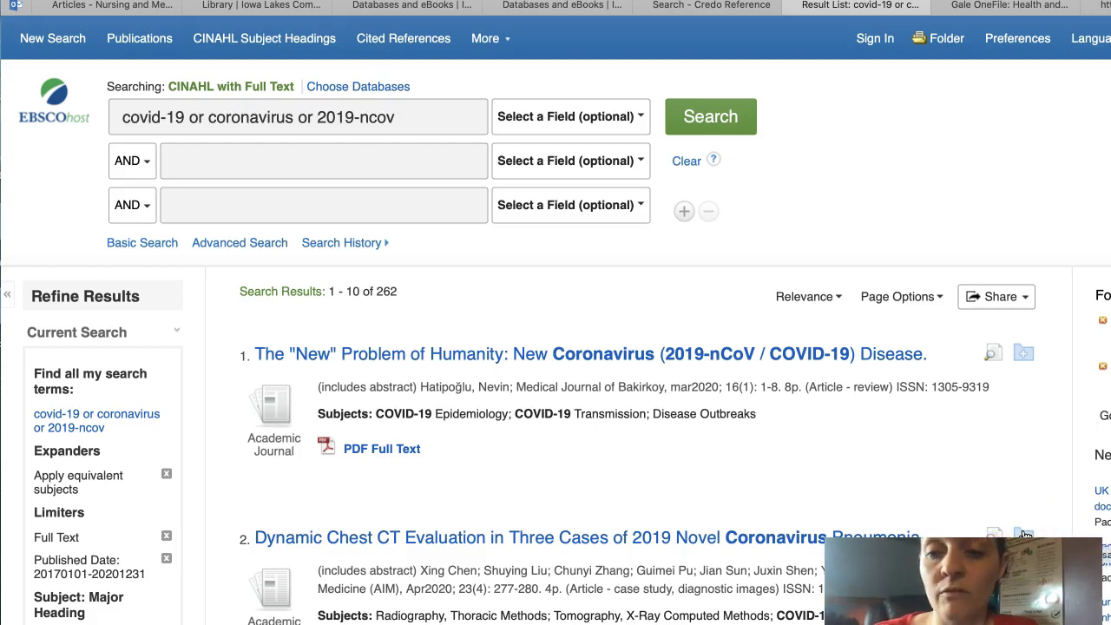
pyautogui.click(947, 41)
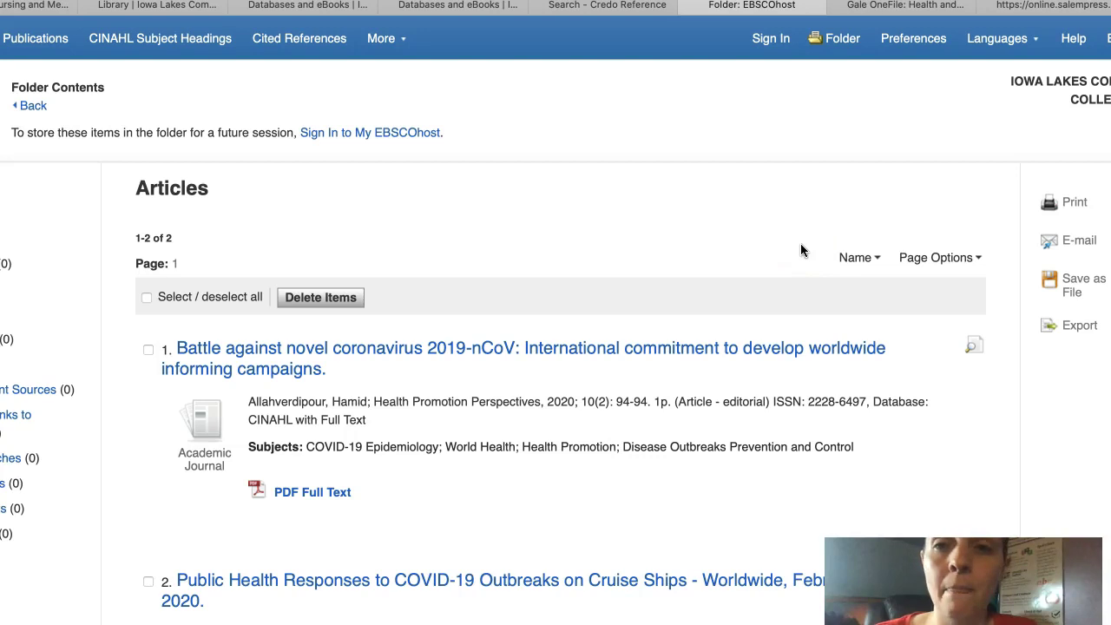
pyautogui.click(590, 355)
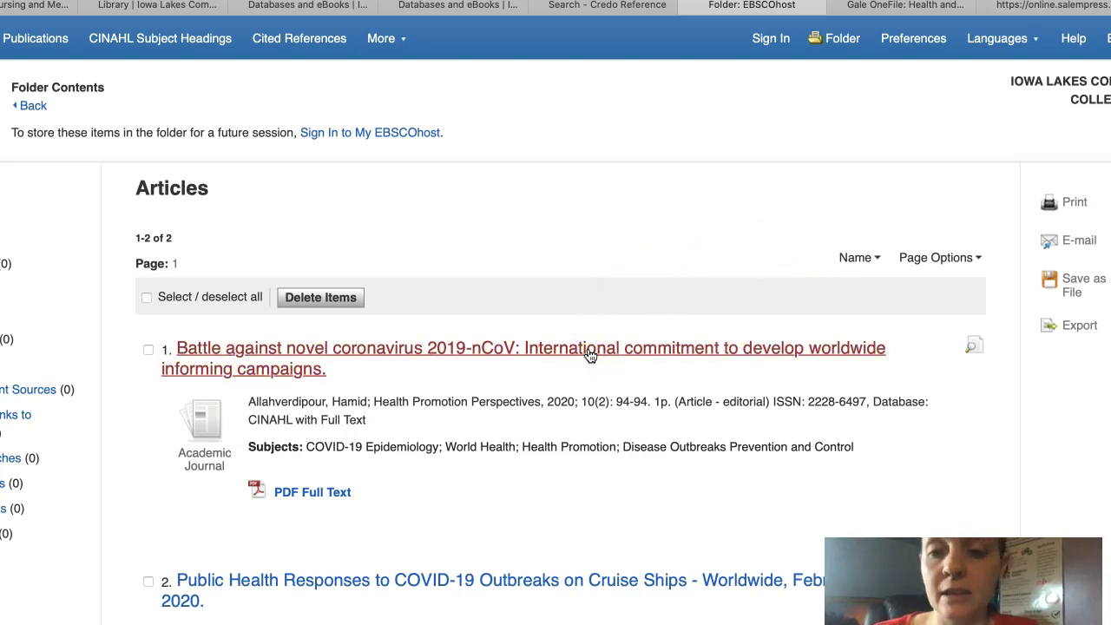
pyautogui.scroll(-5, 590, 354)
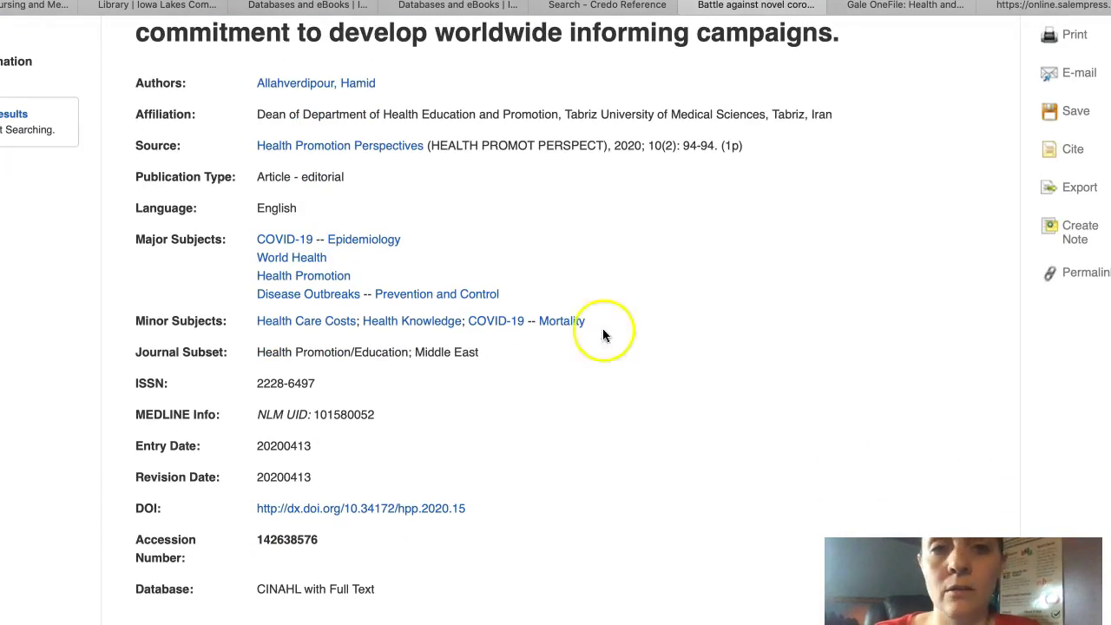
# Step: Select the article's APA citation text, then return to the nursing guide's medical databases list
pyautogui.click(1076, 162)
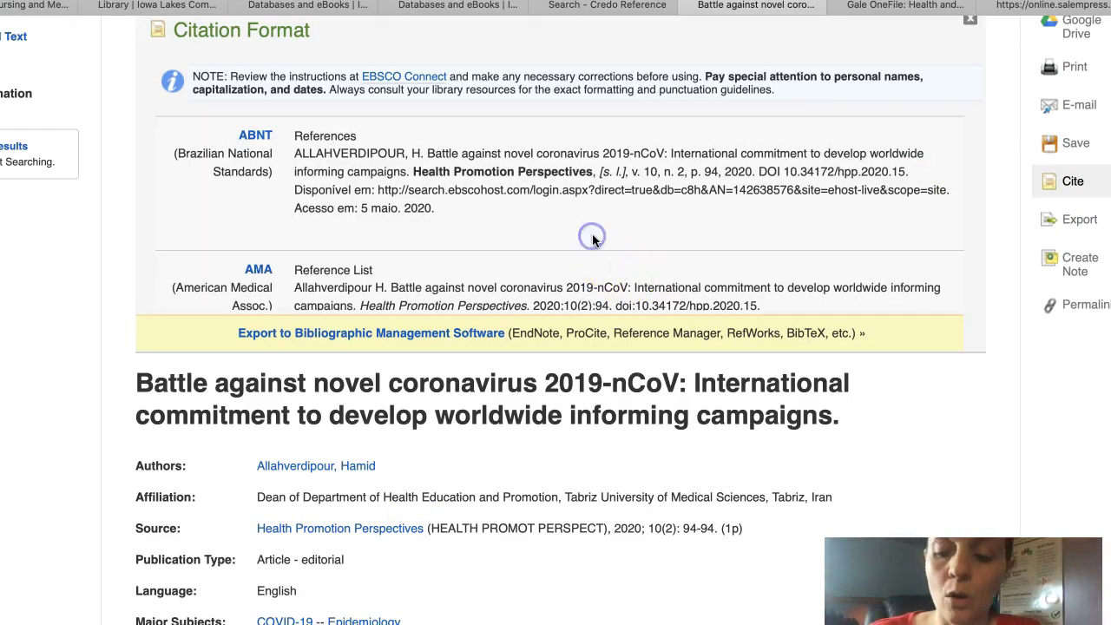
pyautogui.scroll(-4, 592, 239)
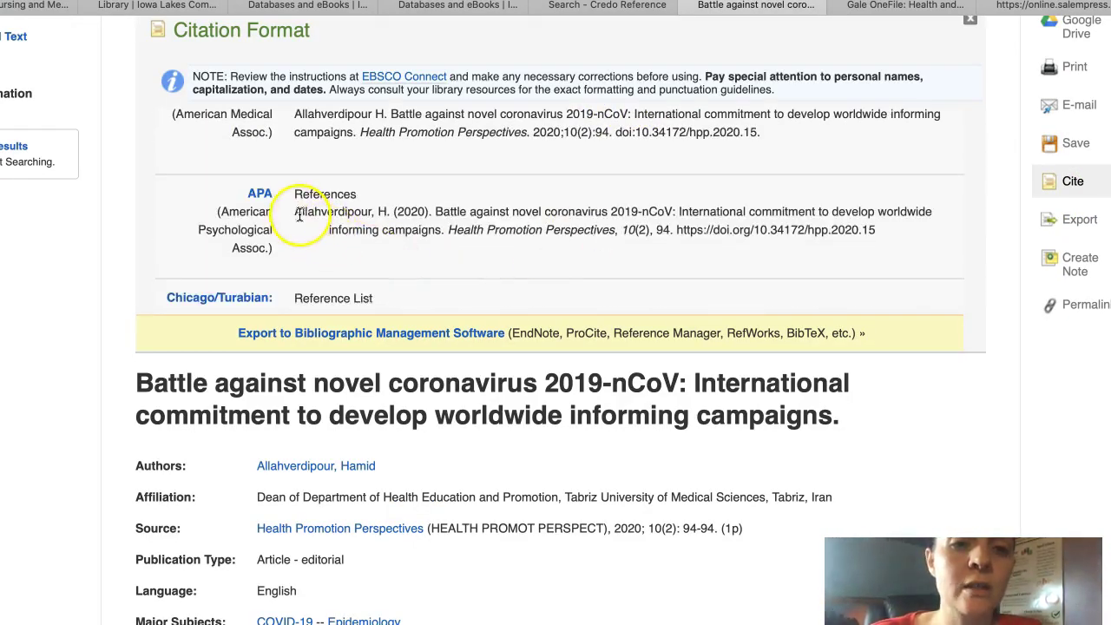
pyautogui.moveTo(293, 210); pyautogui.dragTo(455, 242)
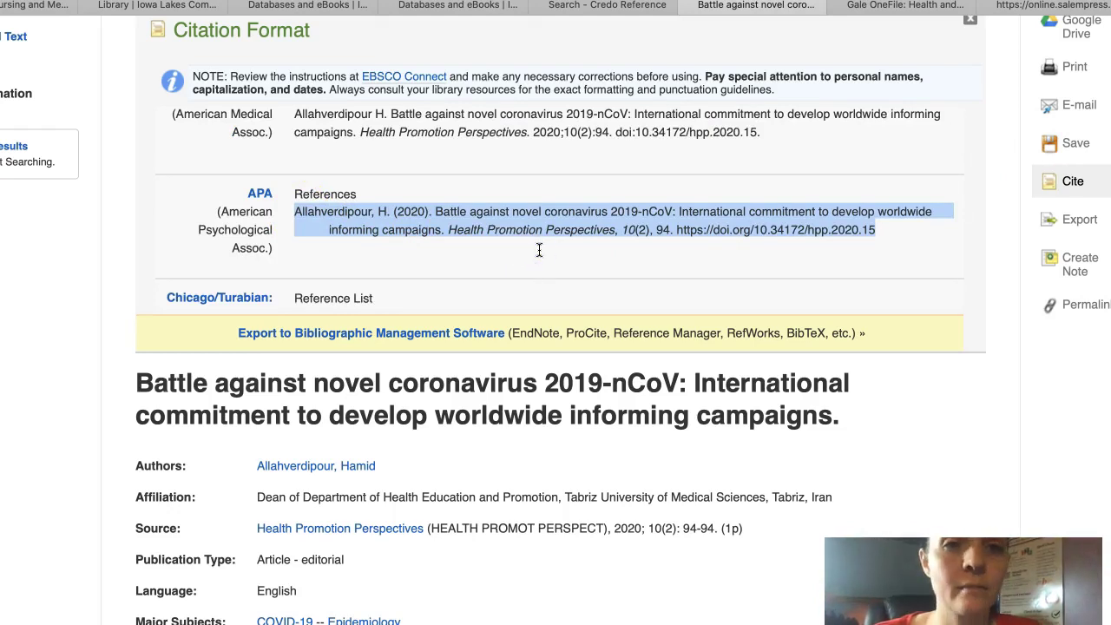
pyautogui.click(39, 7)
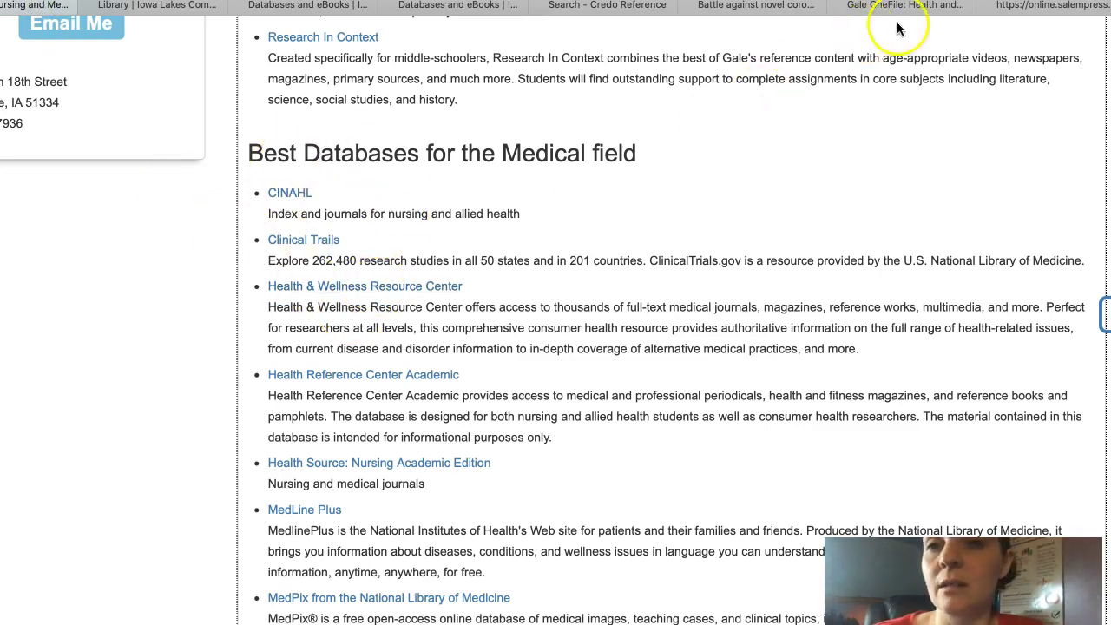
# Step: Search Gale OneFile: Health and Medicine for 'covid 19', showing 700 full-text journal articles
pyautogui.click(922, 7)
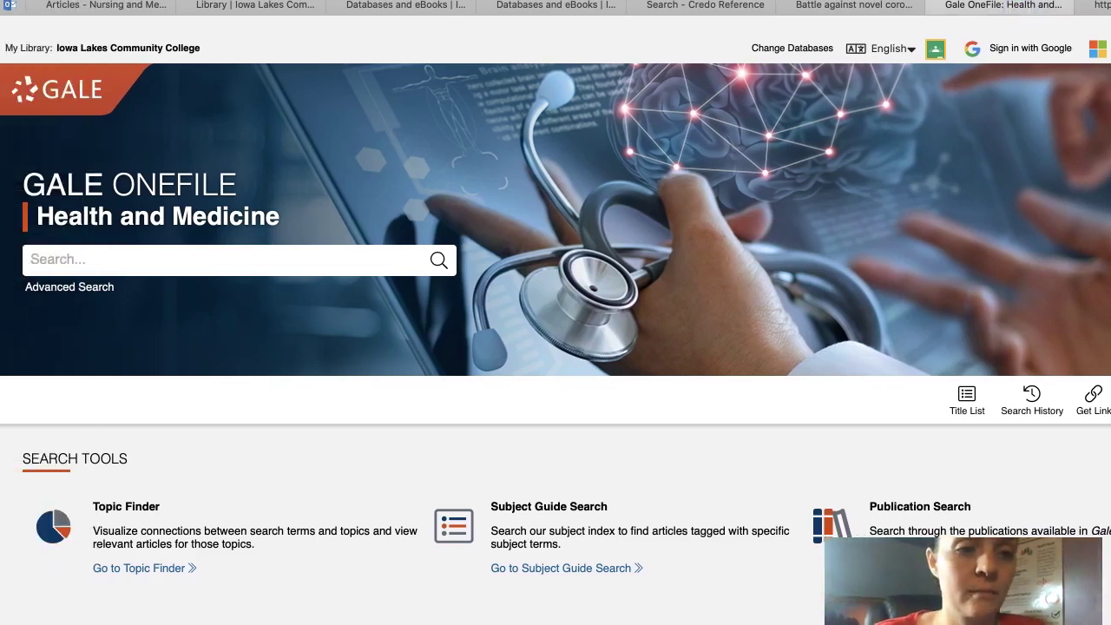
pyautogui.click(77, 259)
pyautogui.write('covid')
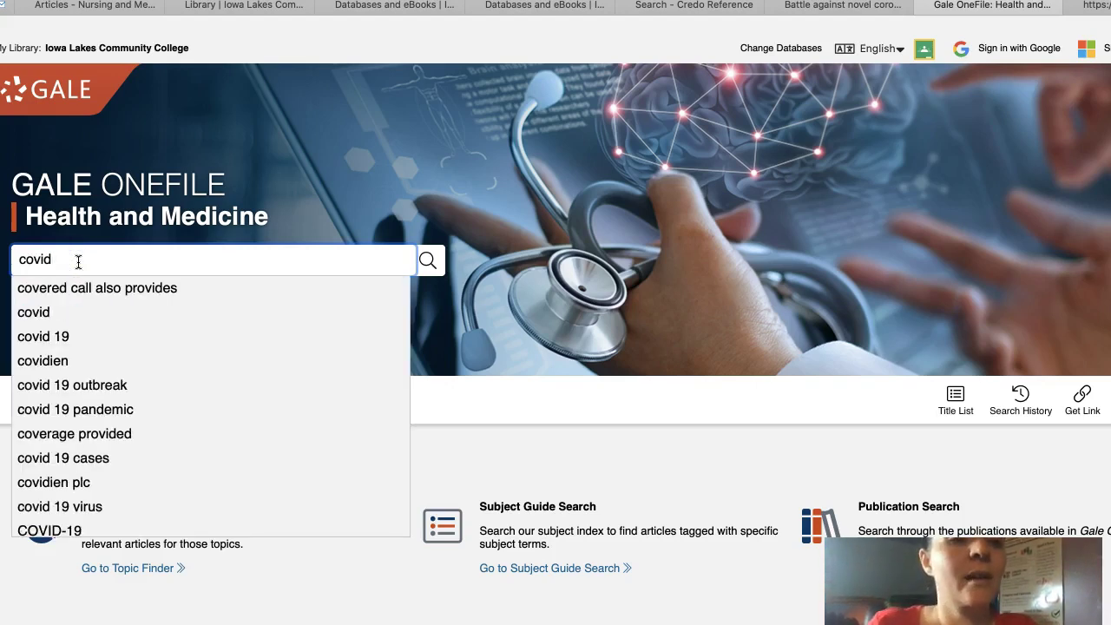
pyautogui.click(34, 337)
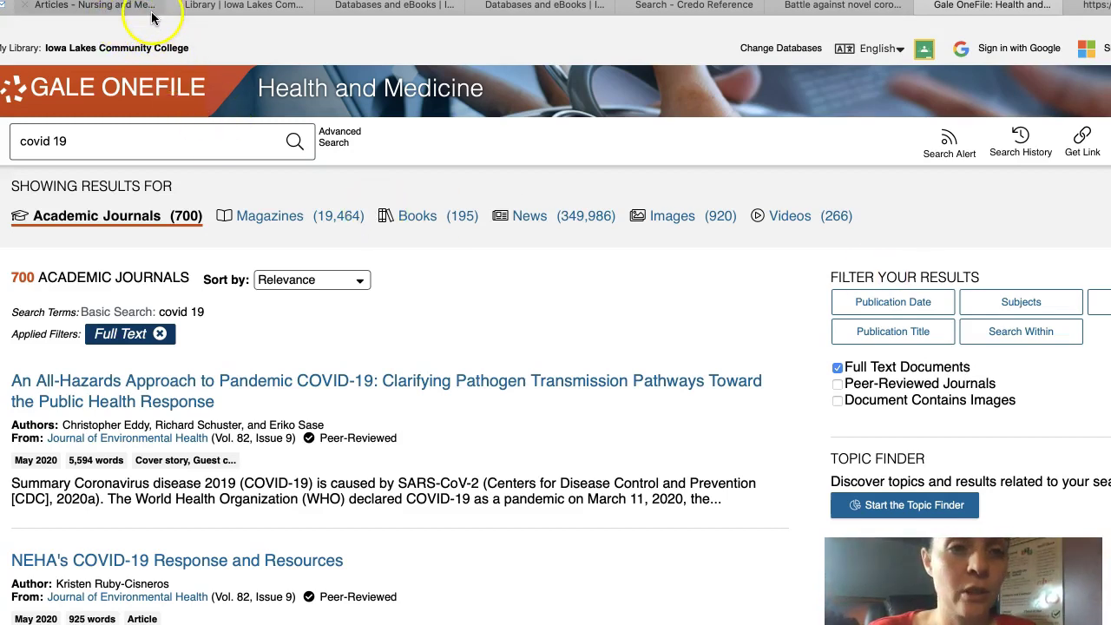
# Step: Go to the Iowa Lakes library site's Databases and eBooks page
pyautogui.click(206, 7)
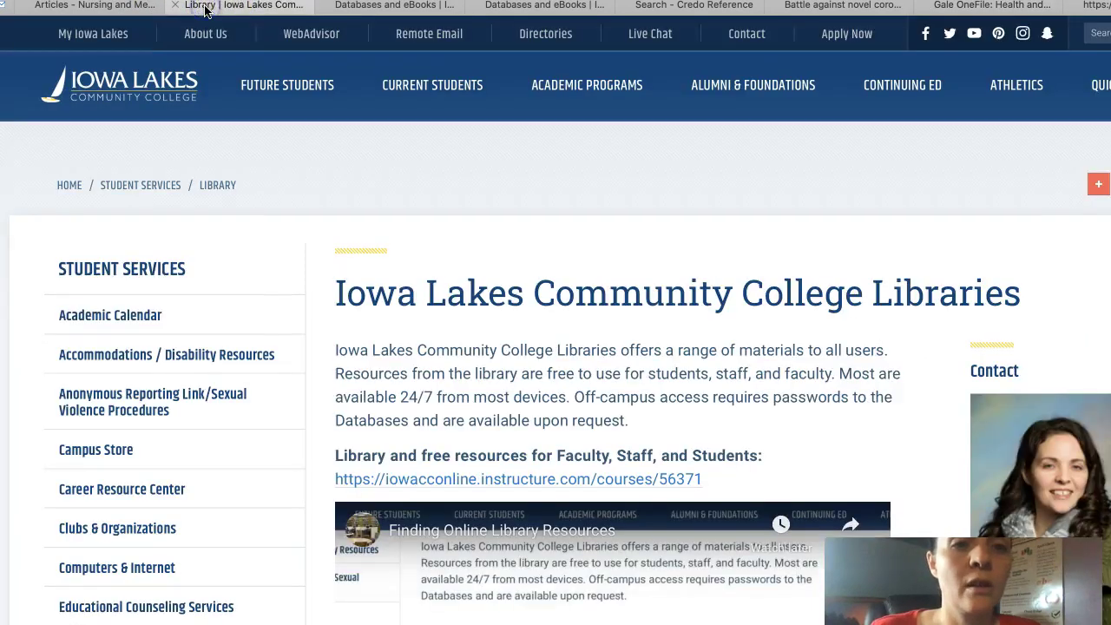
pyautogui.moveTo(423, 106)
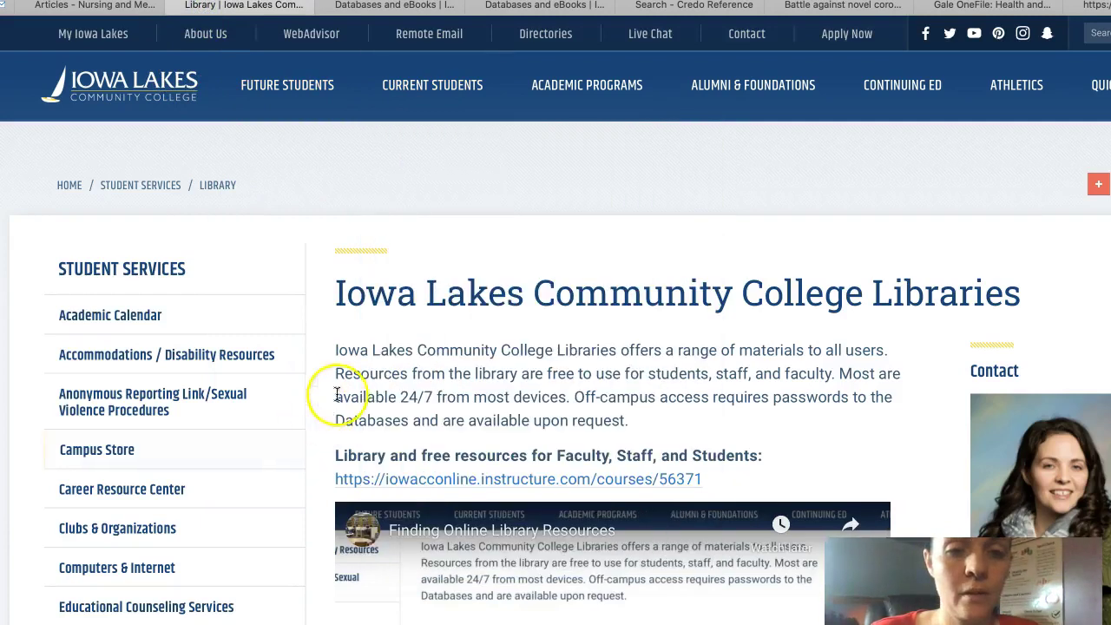
pyautogui.scroll(-1, 344, 390)
pyautogui.scroll(-10, 344, 390)
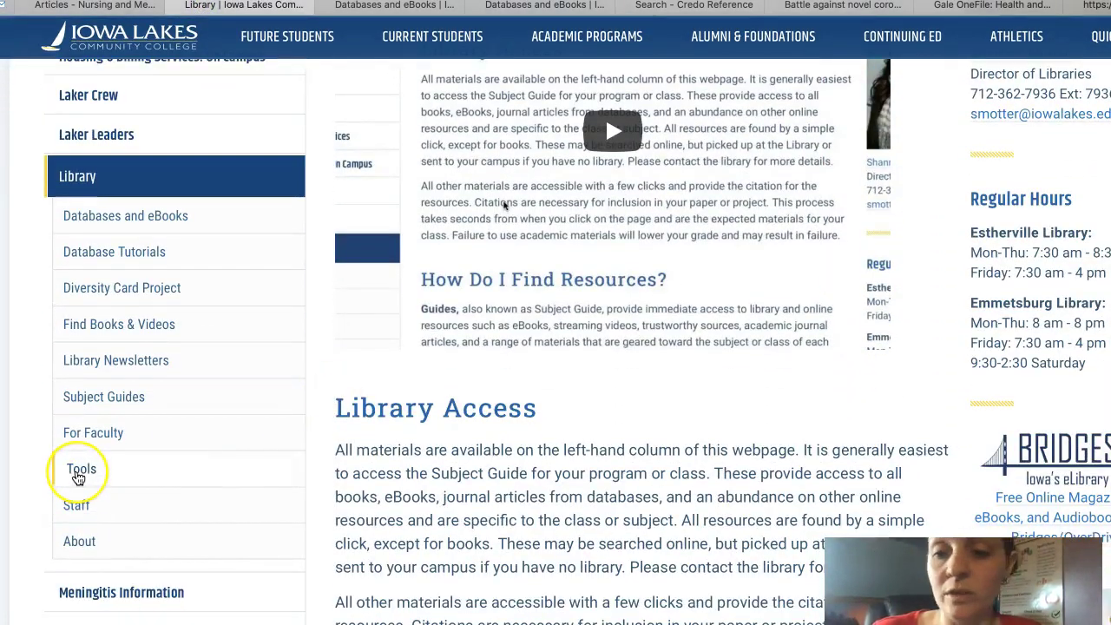
pyautogui.click(111, 405)
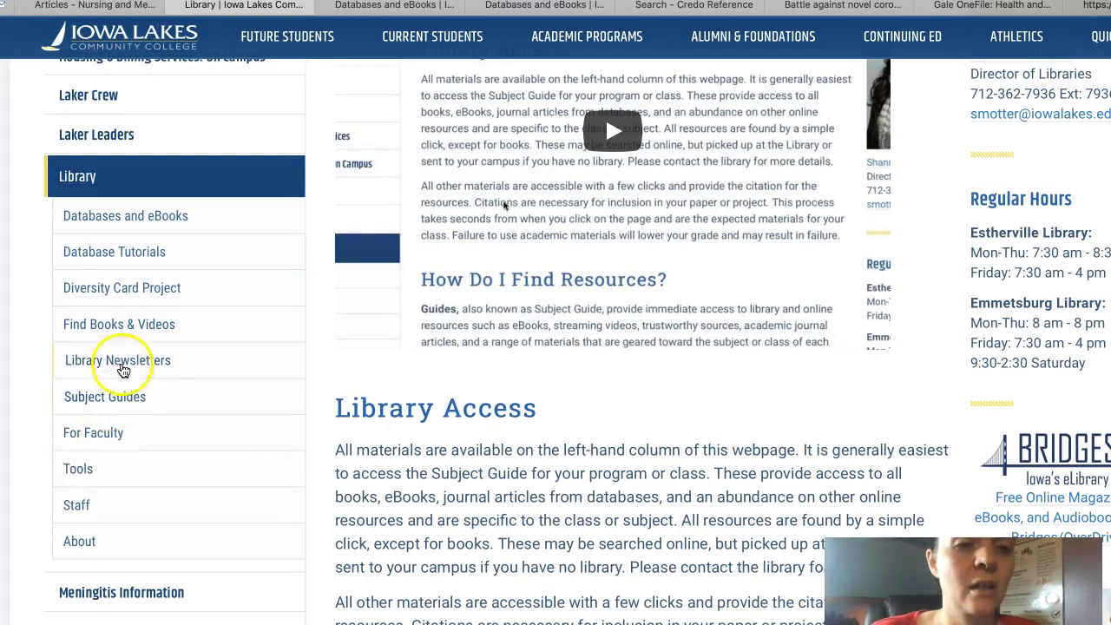
pyautogui.click(117, 217)
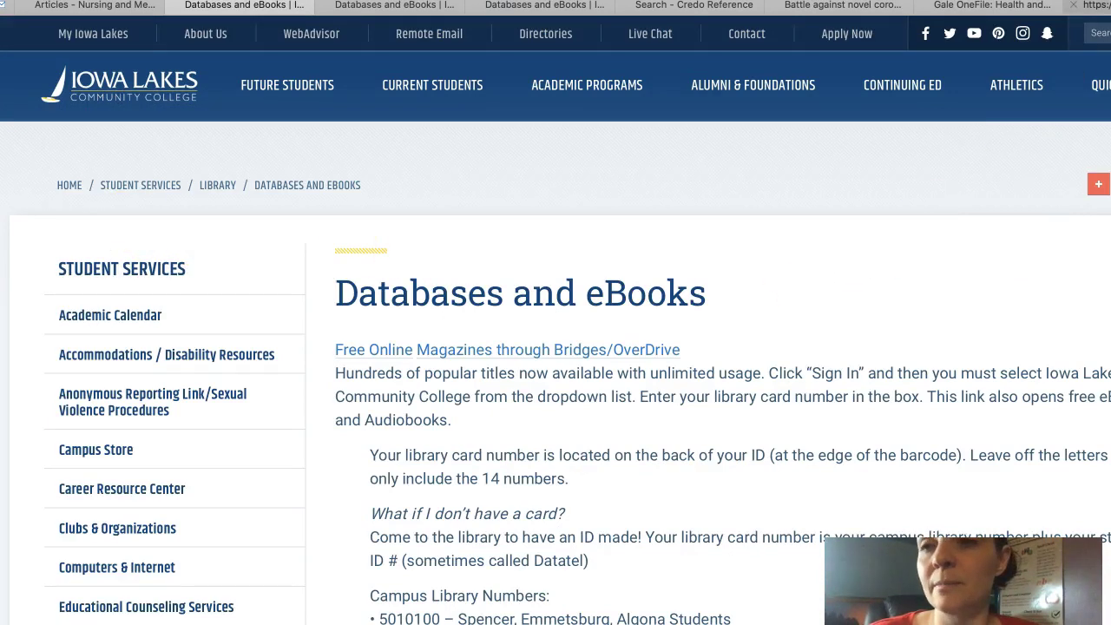
# Step: Show Salem Press's Iowa Lakes Online Collection home page and scroll its title categories
pyautogui.click(1096, 5)
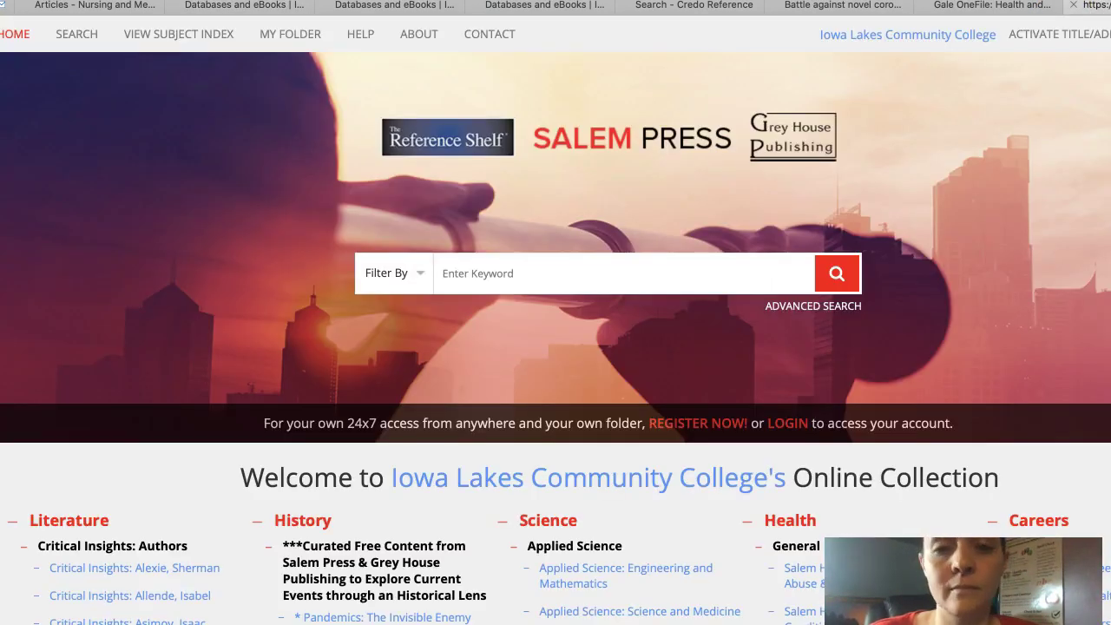
pyautogui.scroll(-2, 730, 330)
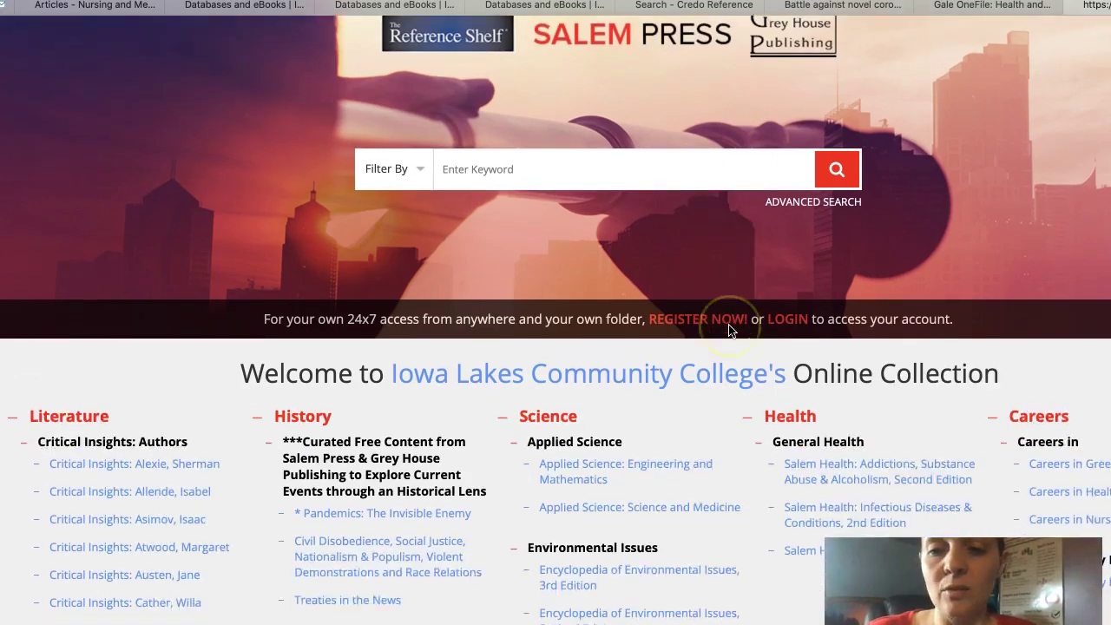
pyautogui.scroll(-2, 729, 328)
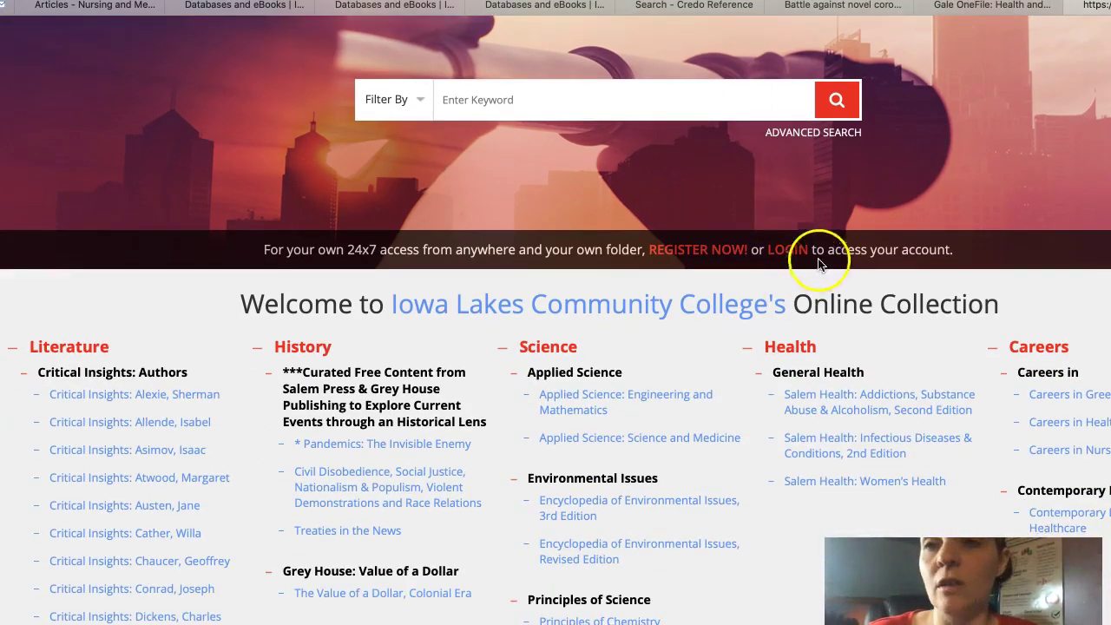